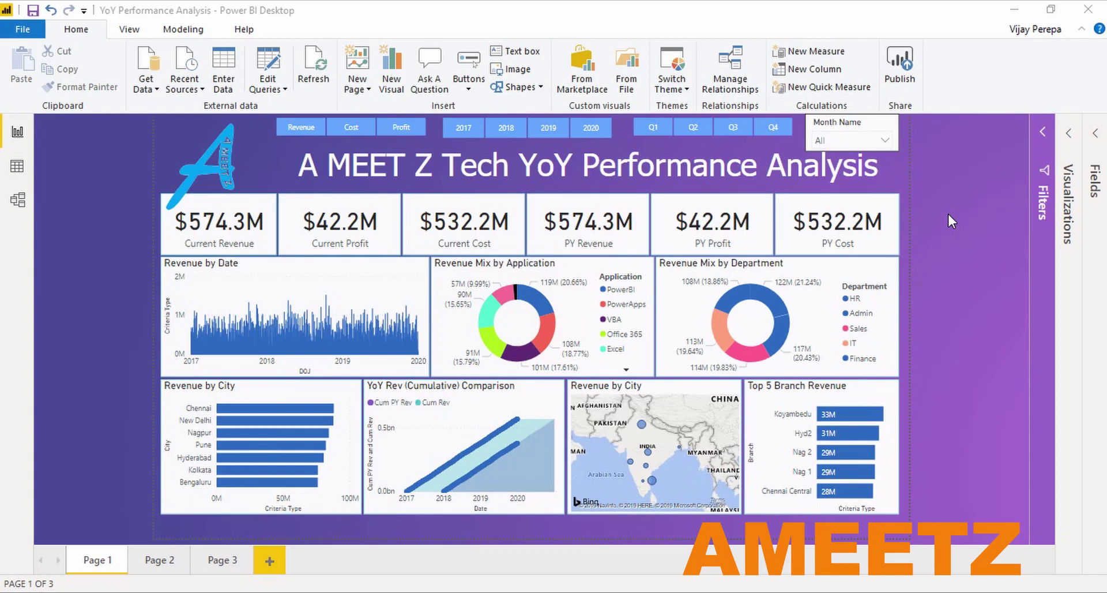
- Show Profit figures for 2019 and March, giving $1.5M profit on $18.6M revenue
left_click(889, 140)
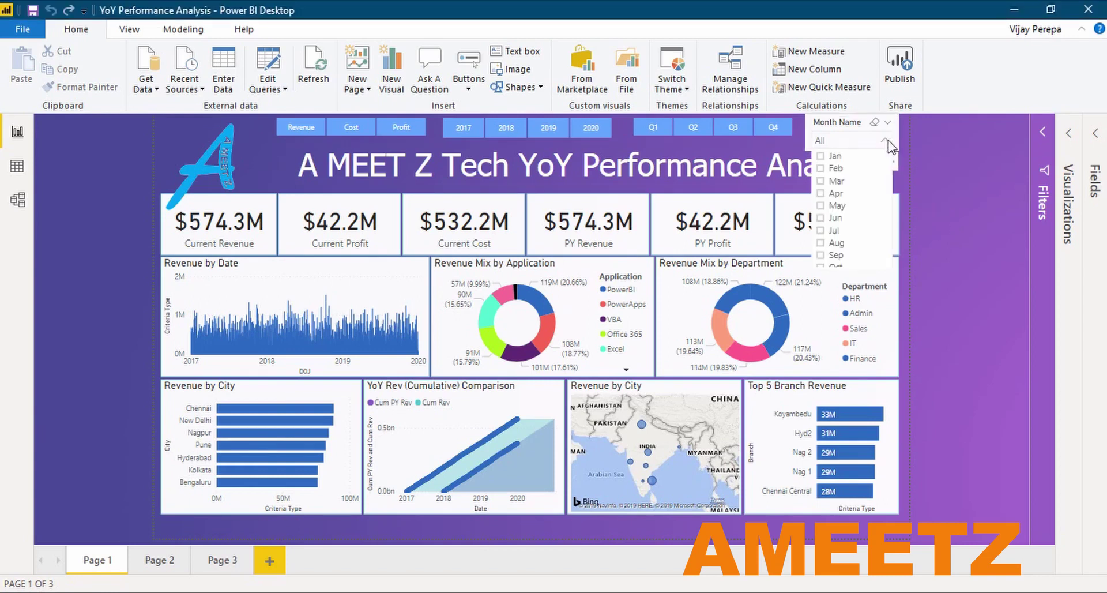
left_click(953, 179)
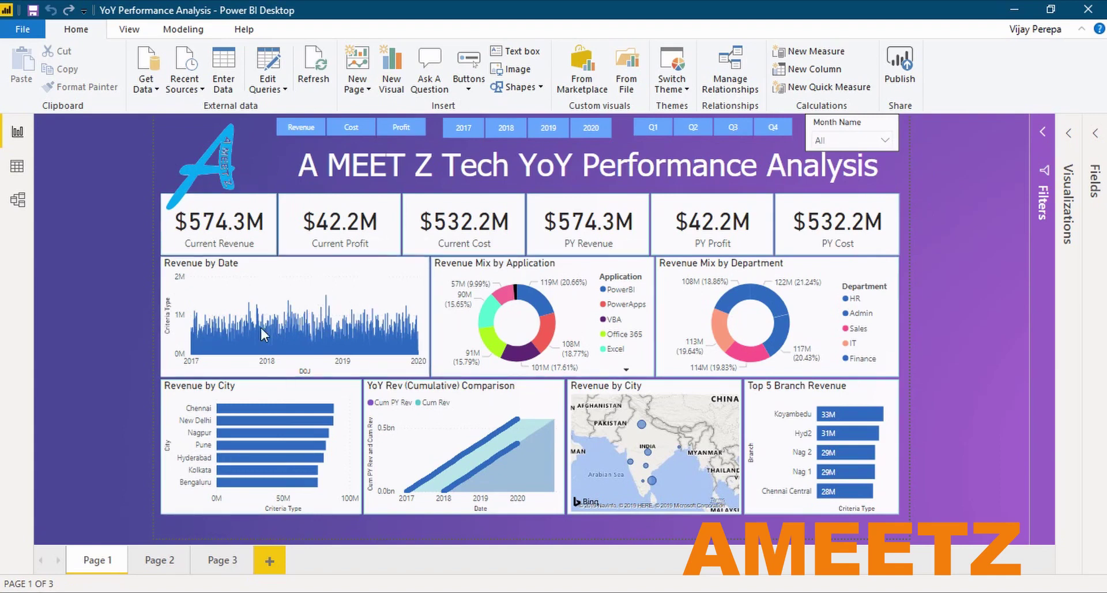
left_click(402, 129)
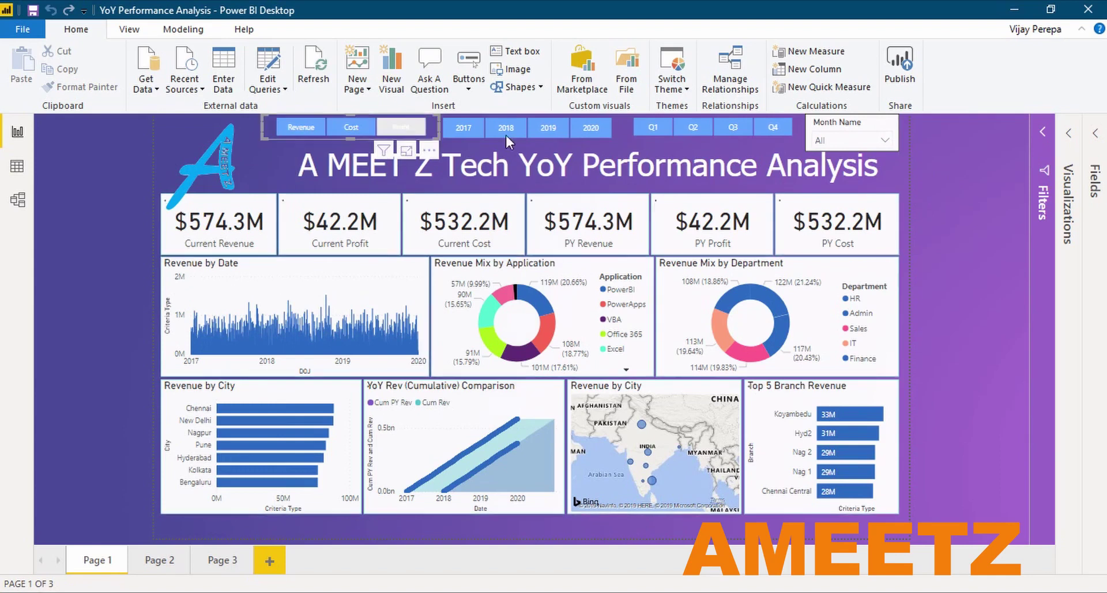
left_click(534, 127)
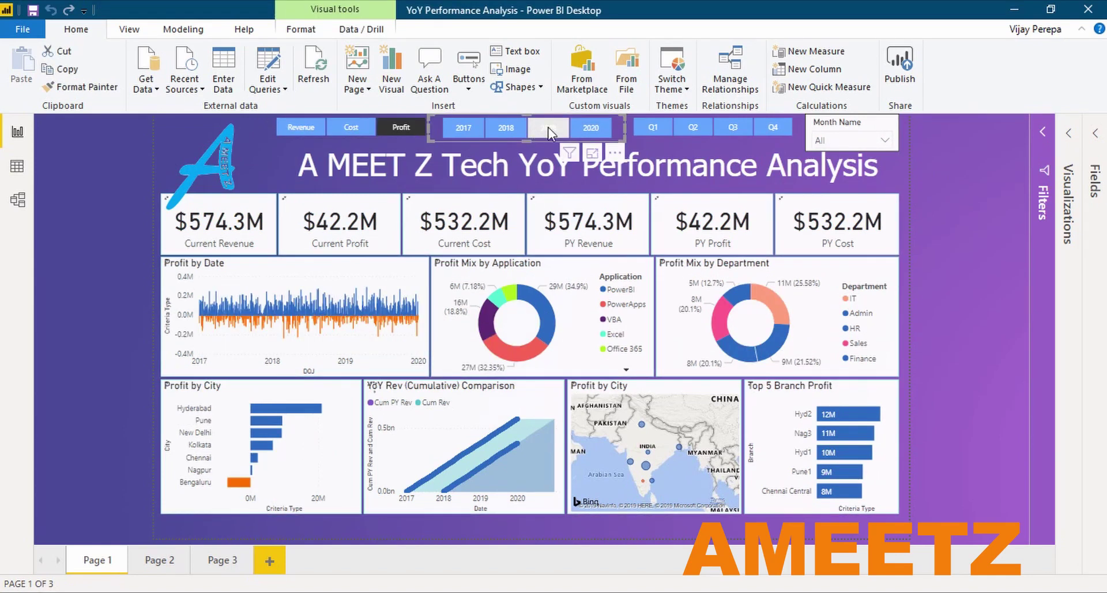
left_click(890, 138)
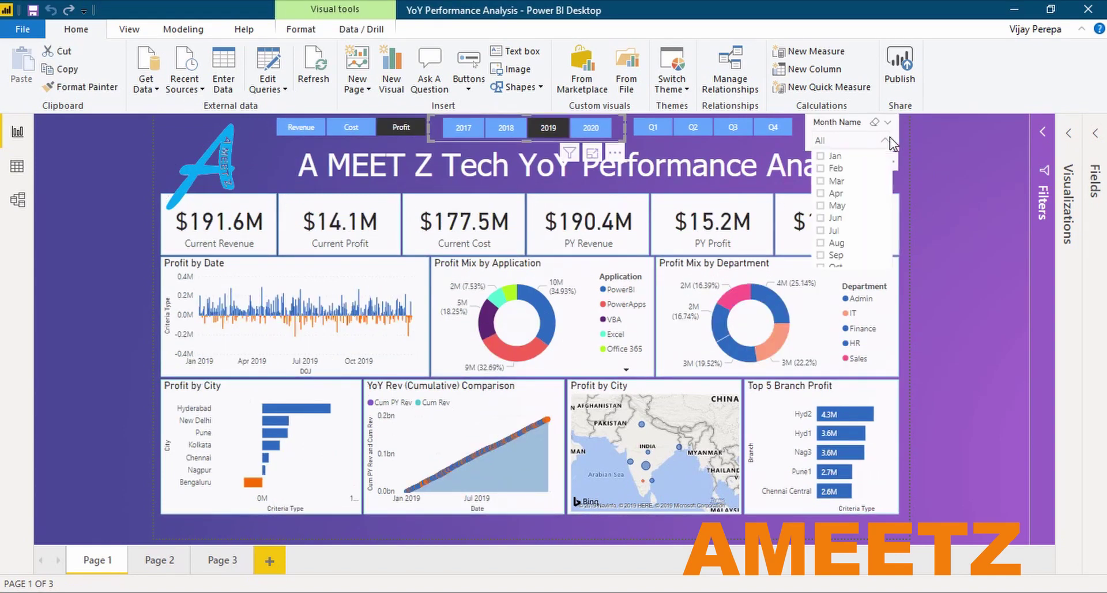
left_click(842, 182)
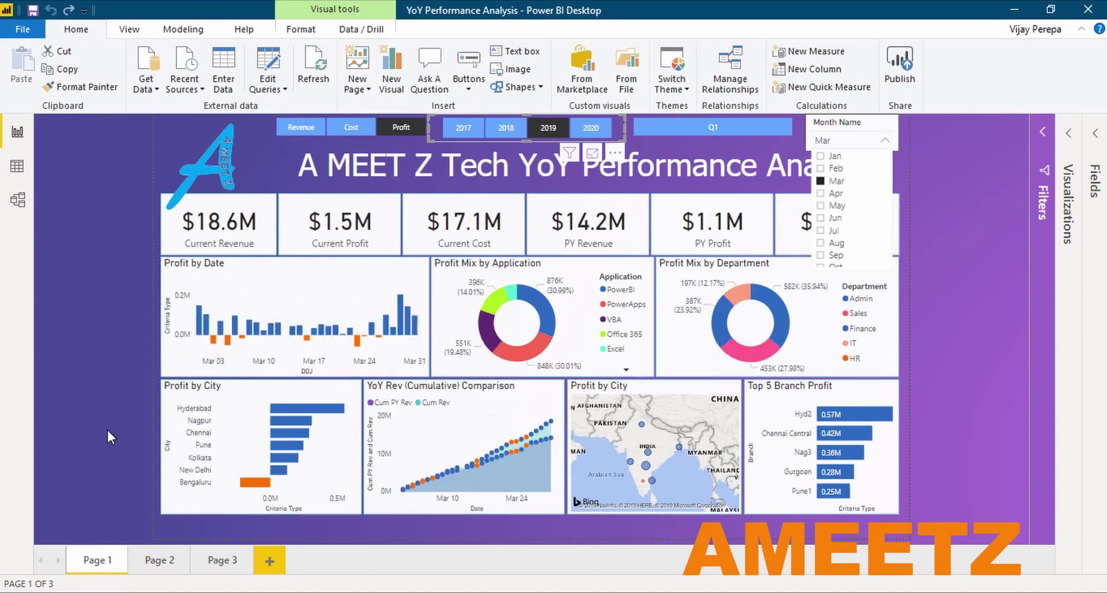
mouse_move(247, 338)
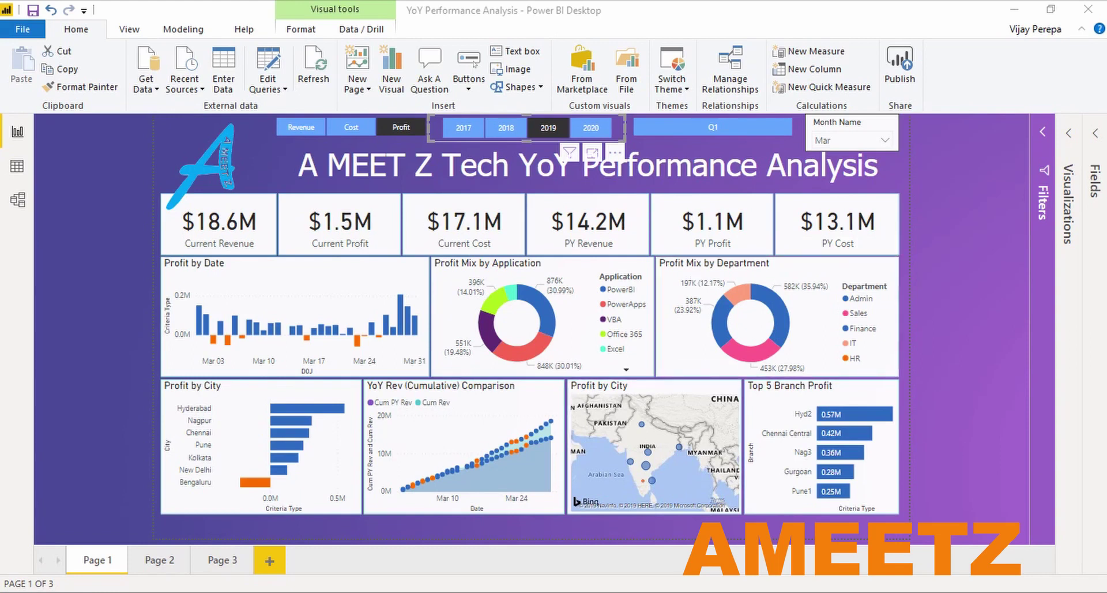
- Bring up the PowerBi Dashboard Excel workbook on its Revenue Data sheet
key("Escape")
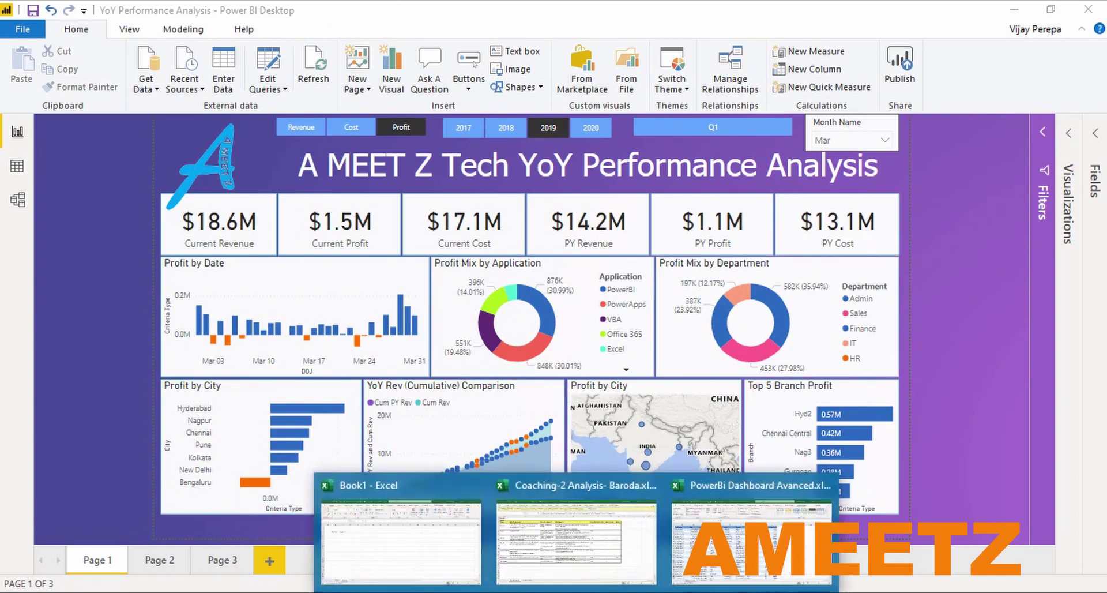
mouse_move(577, 588)
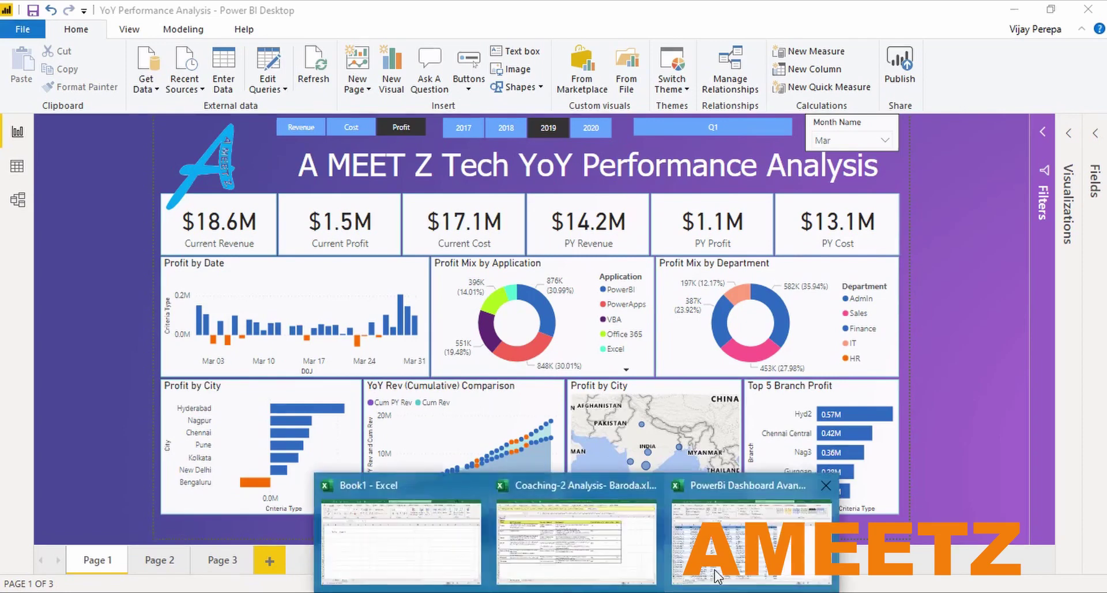
left_click(772, 547)
left_click(95, 254)
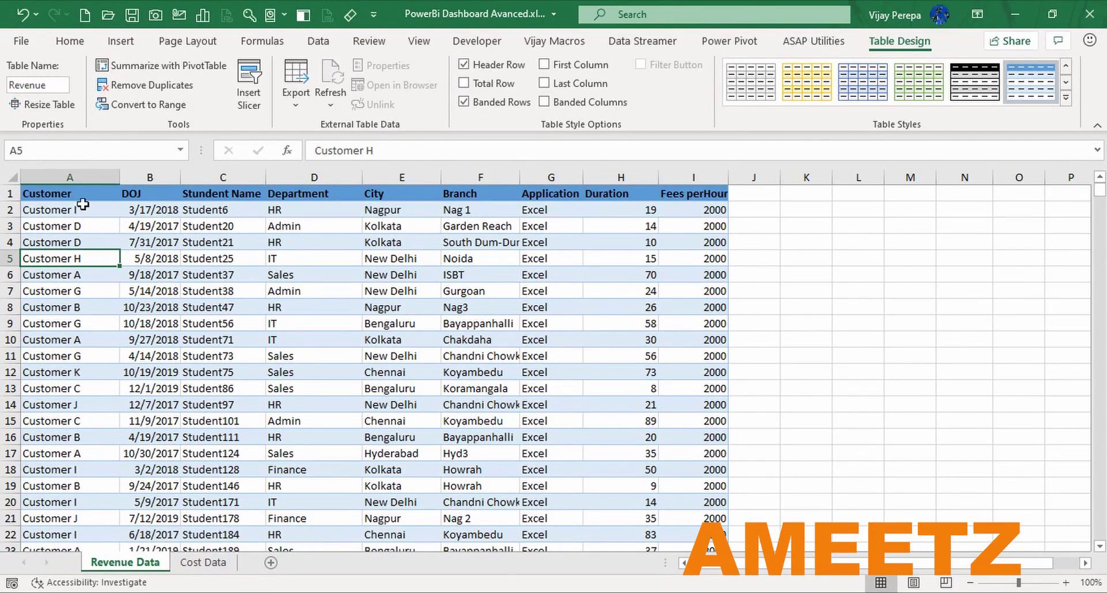
- Review the Revenue Data headers and first-row values (duration 19, fee 2000, branch Nag 1), then the Cost Data sheet
left_click(83, 195)
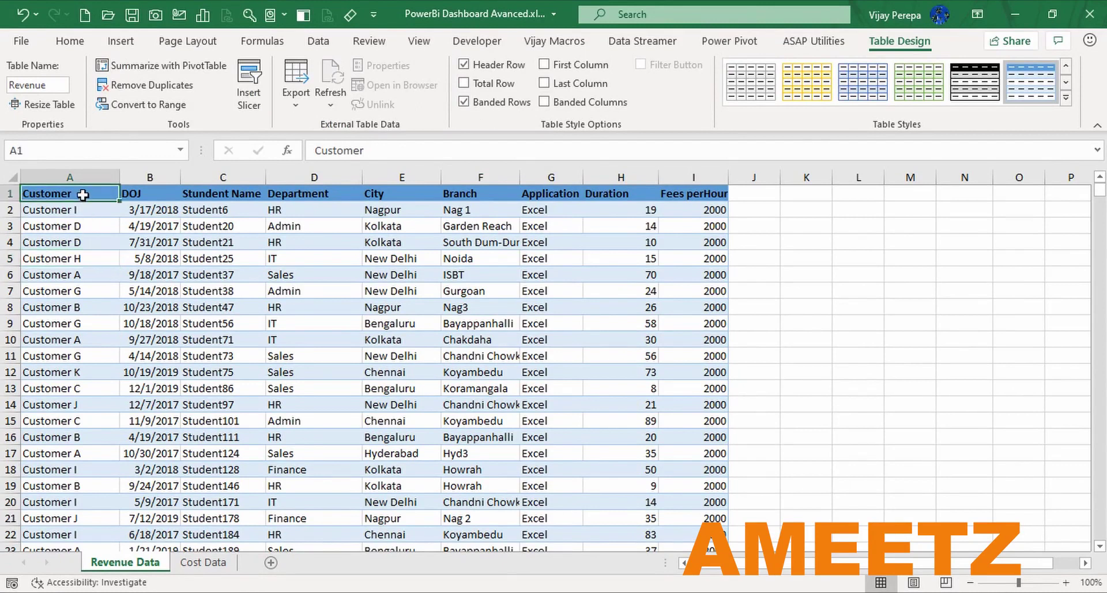
left_click(137, 195)
left_click(209, 196)
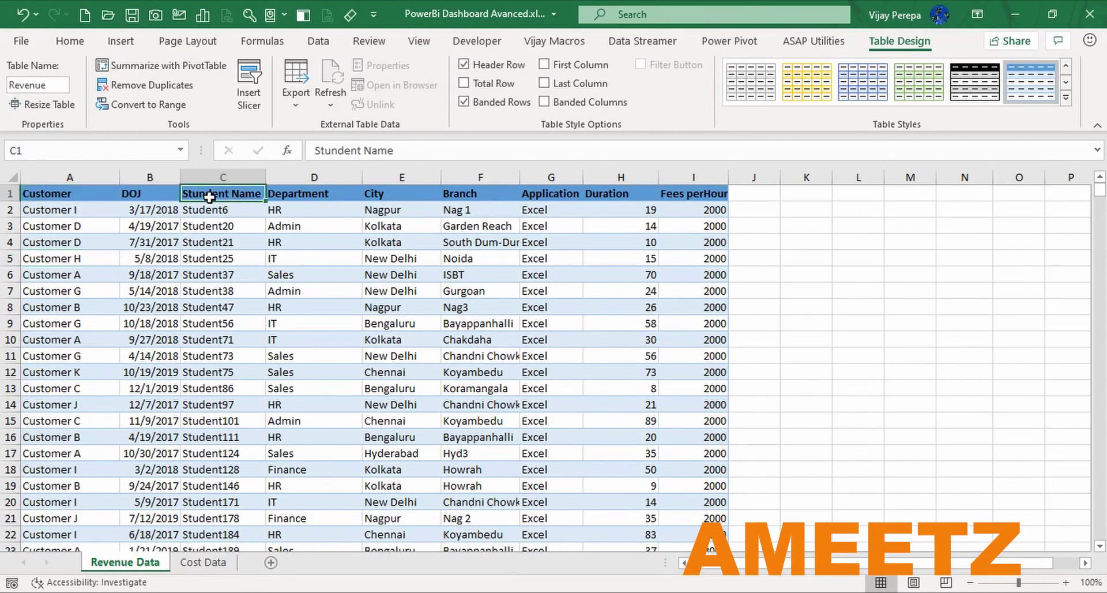
left_click(618, 194)
left_click(624, 211)
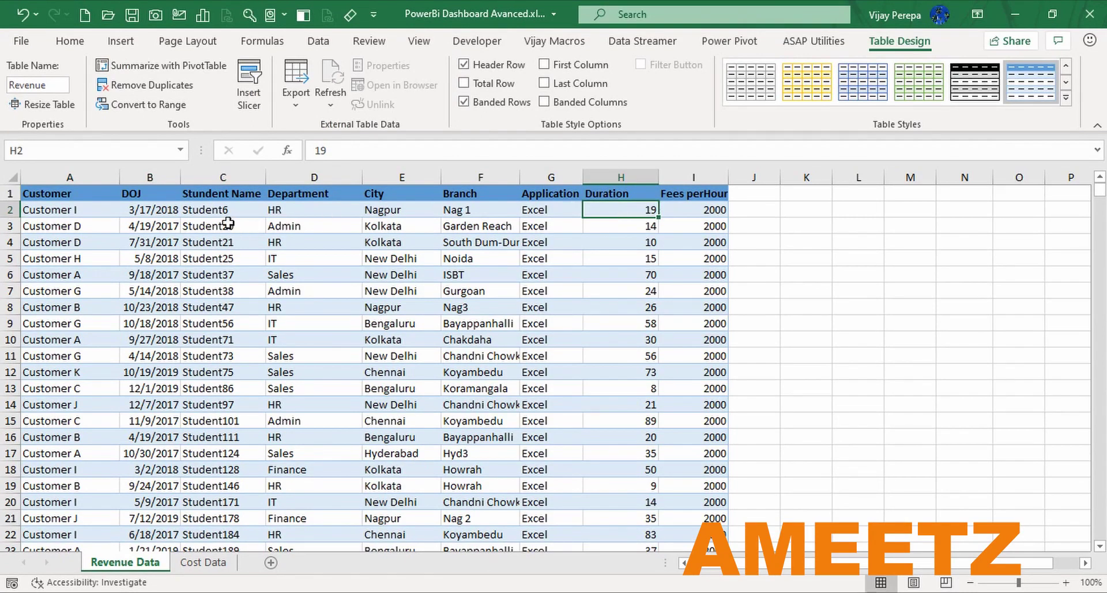
left_click(524, 211)
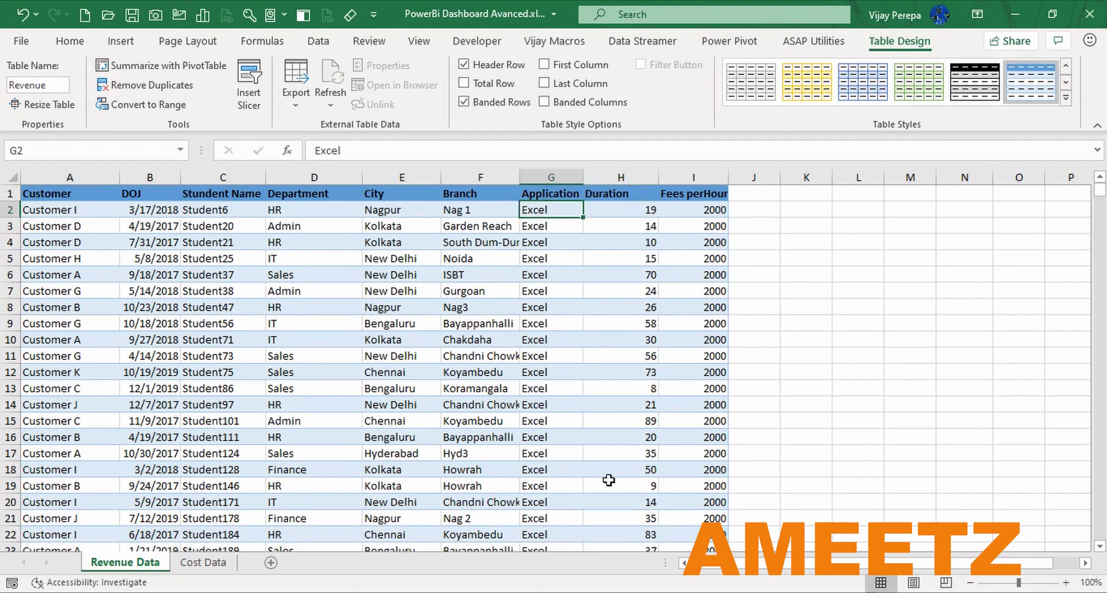
left_click(686, 209)
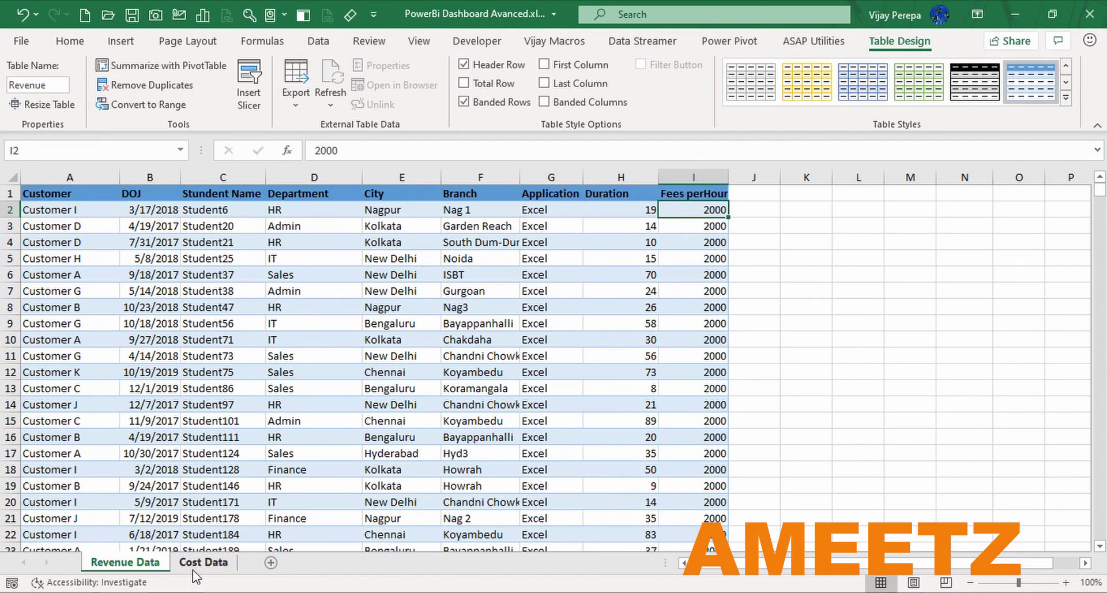
left_click(460, 213)
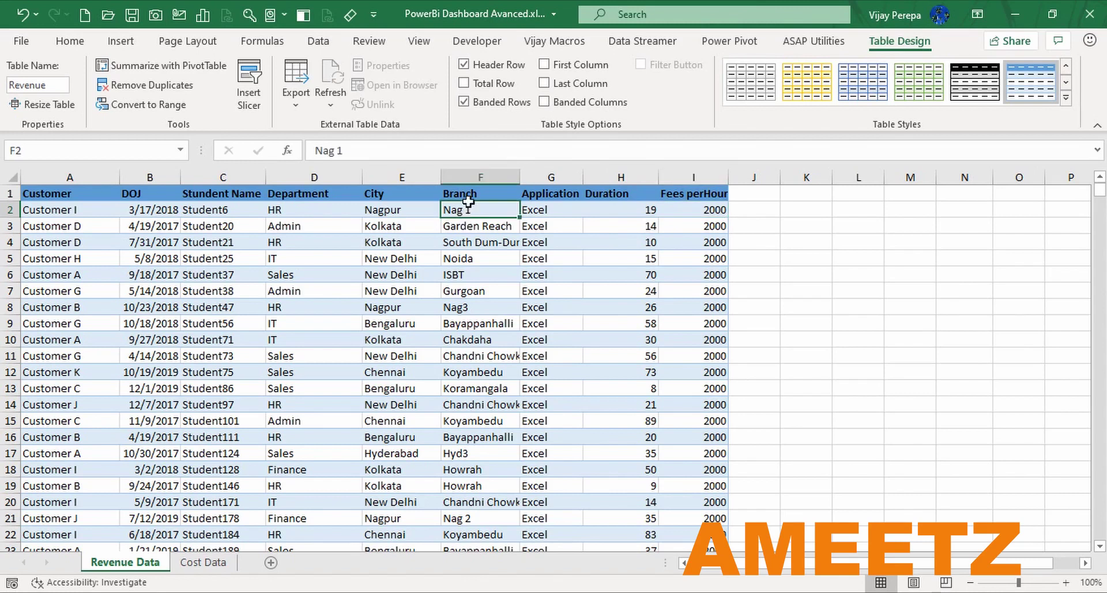
left_click(205, 562)
left_click(58, 208)
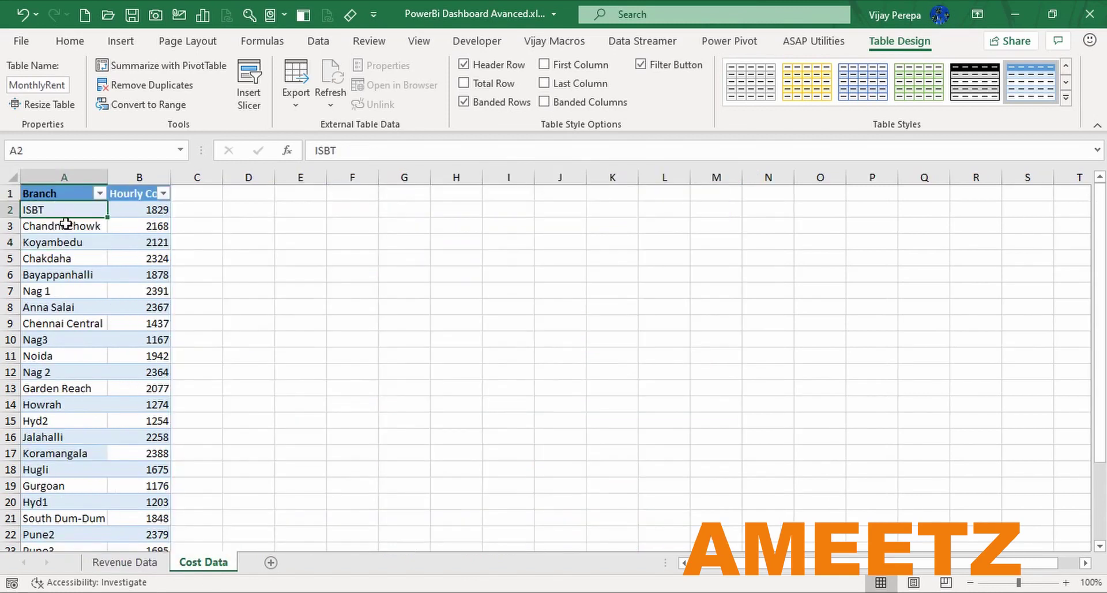
left_click(64, 224)
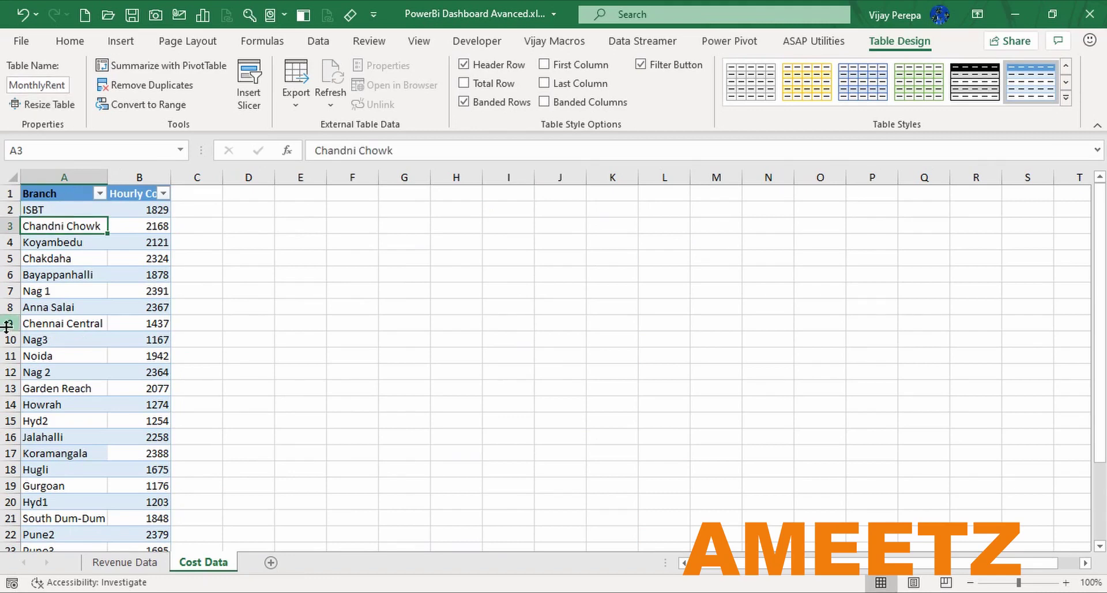
left_click(158, 212)
left_click(87, 215)
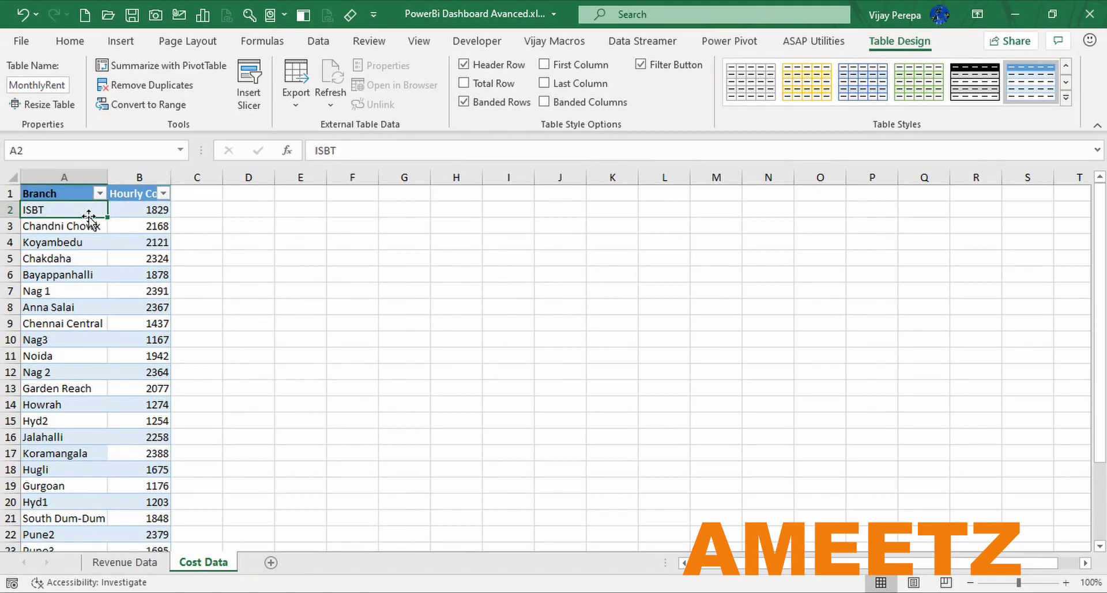
left_click(69, 191)
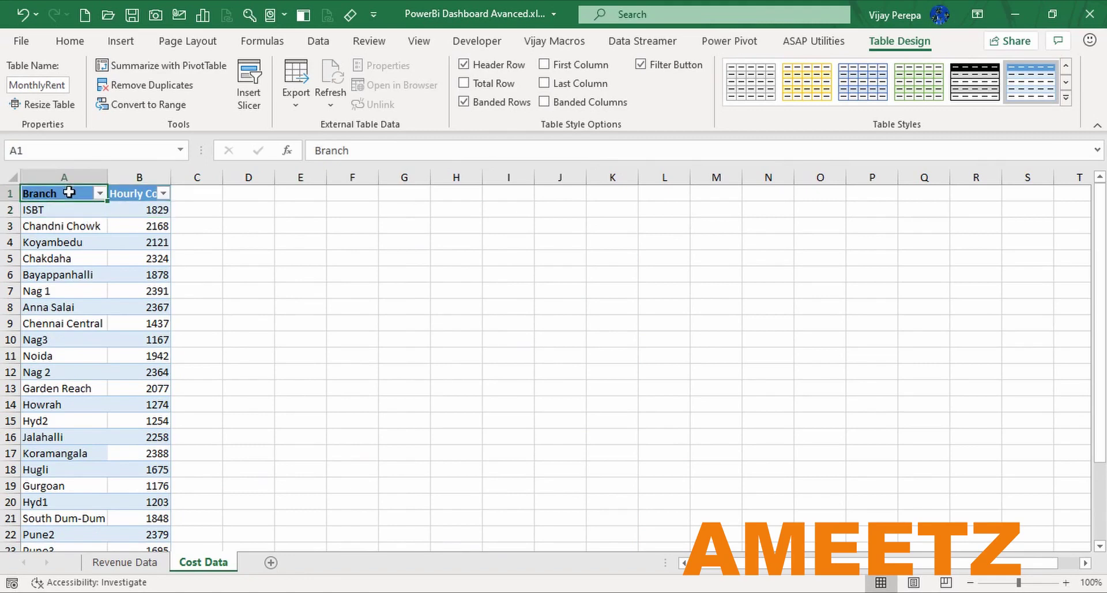
left_click(131, 562)
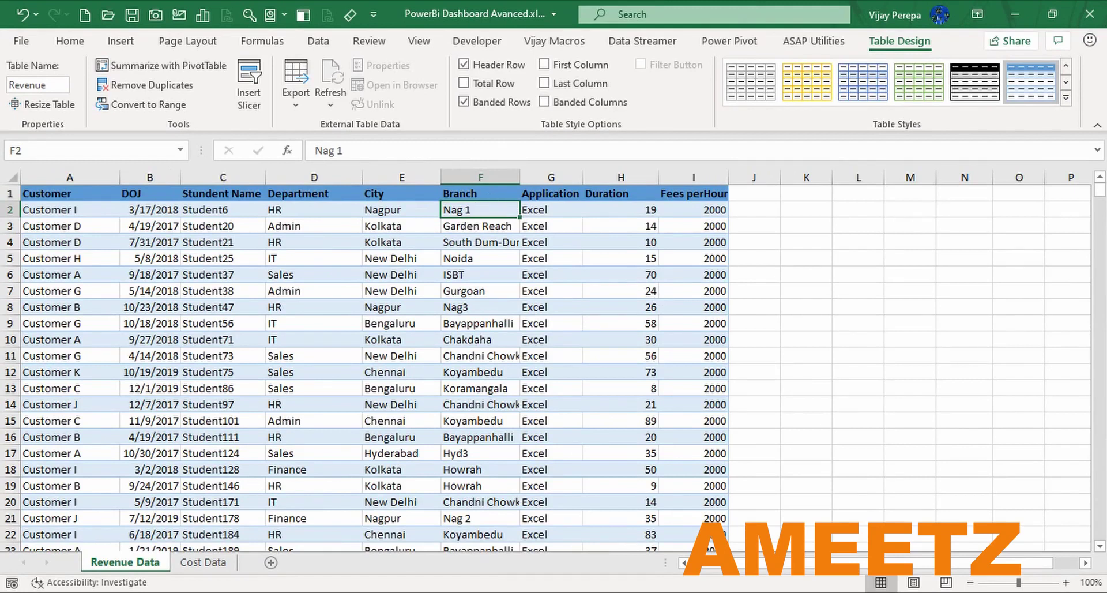
- Back on the March 2019 dashboard, select the title box, then the Revenue by Date chart
key("Down")
key("Down")
key("Down")
key("Down")
key("Down")
key("Down")
key("Down")
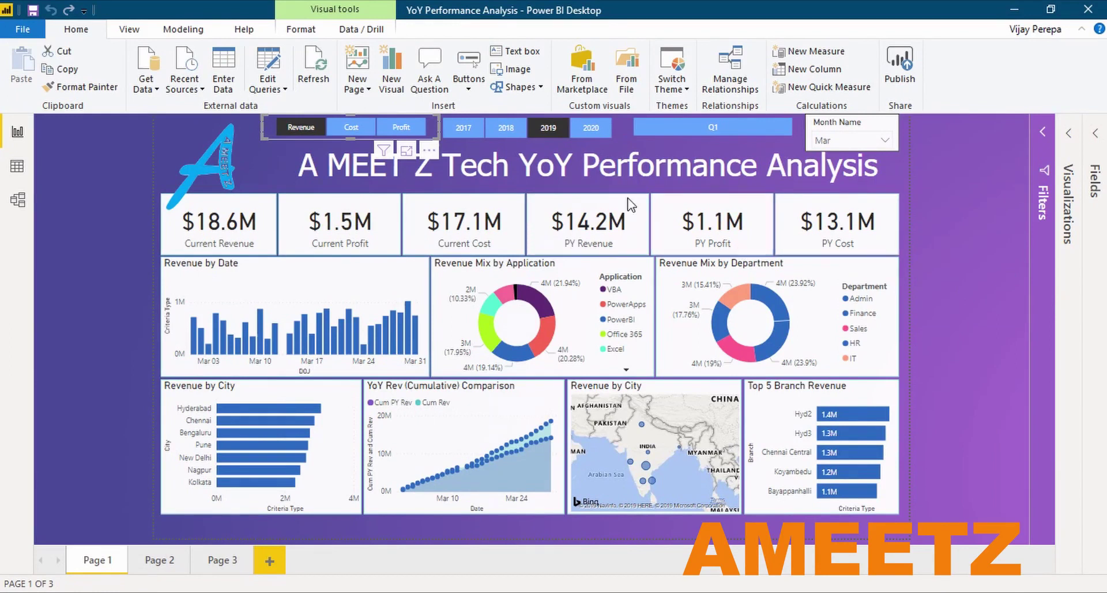
left_click(568, 172)
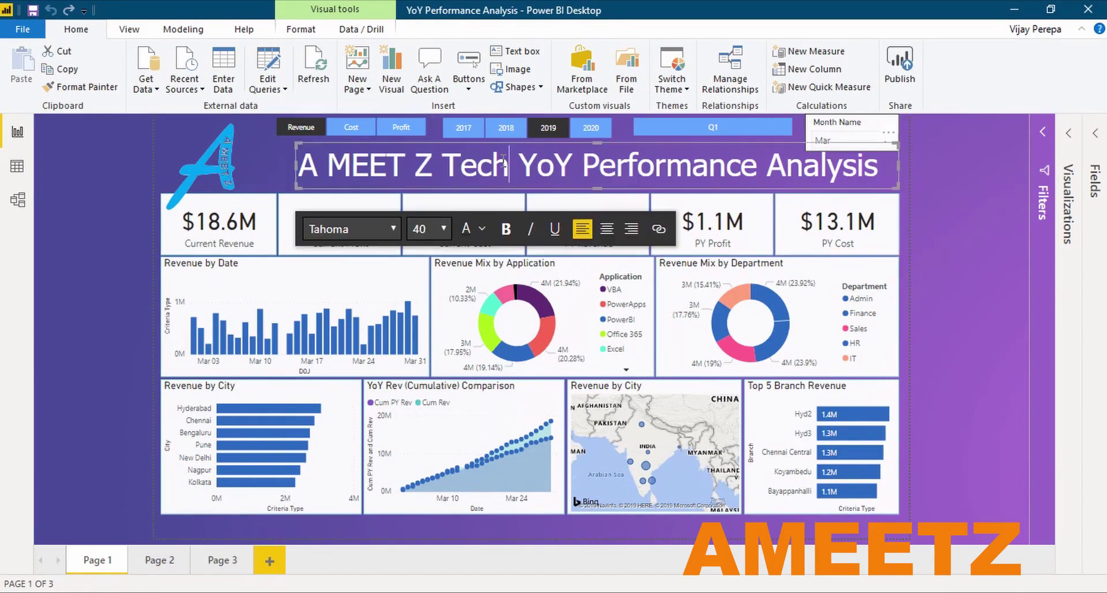
left_click(919, 217)
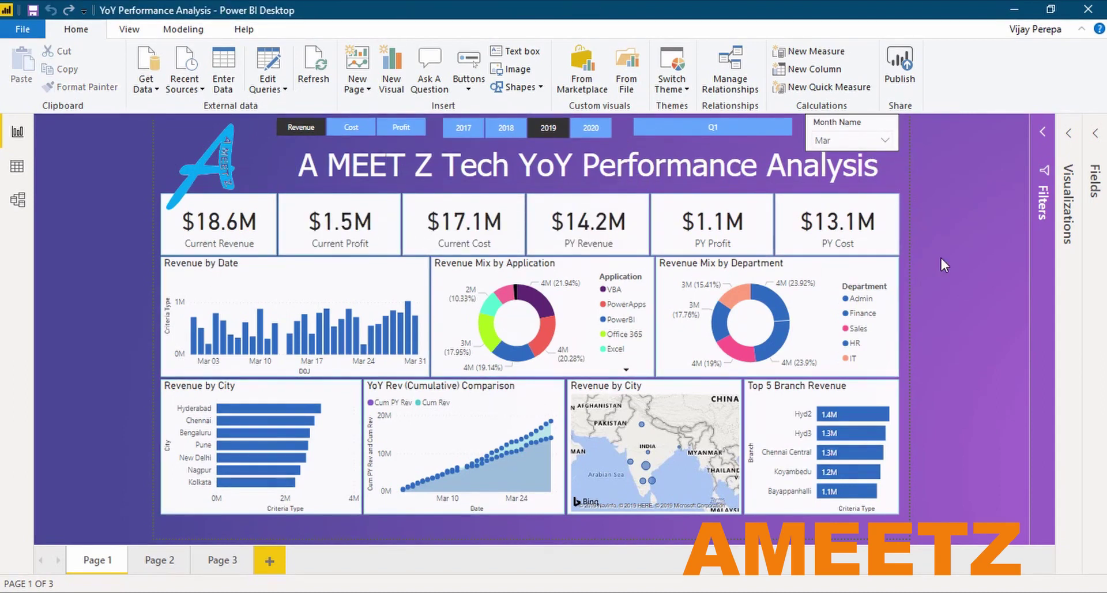
left_click(330, 280)
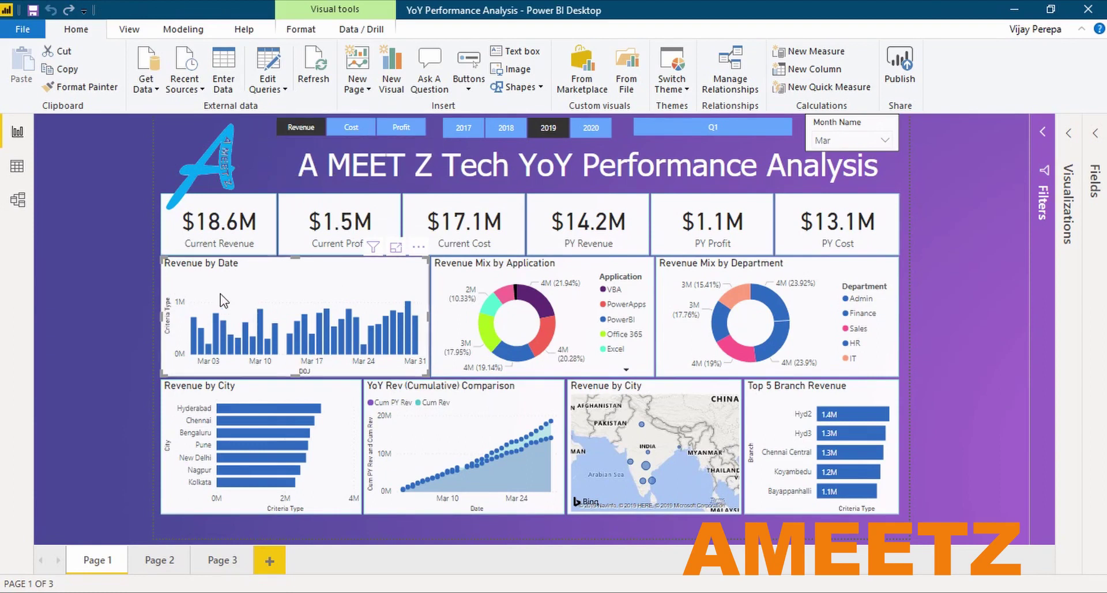
- Switch the measure slicer to Cost, then to Profit, updating Profit by Date and Top 5 Branch Profit
left_click(354, 129)
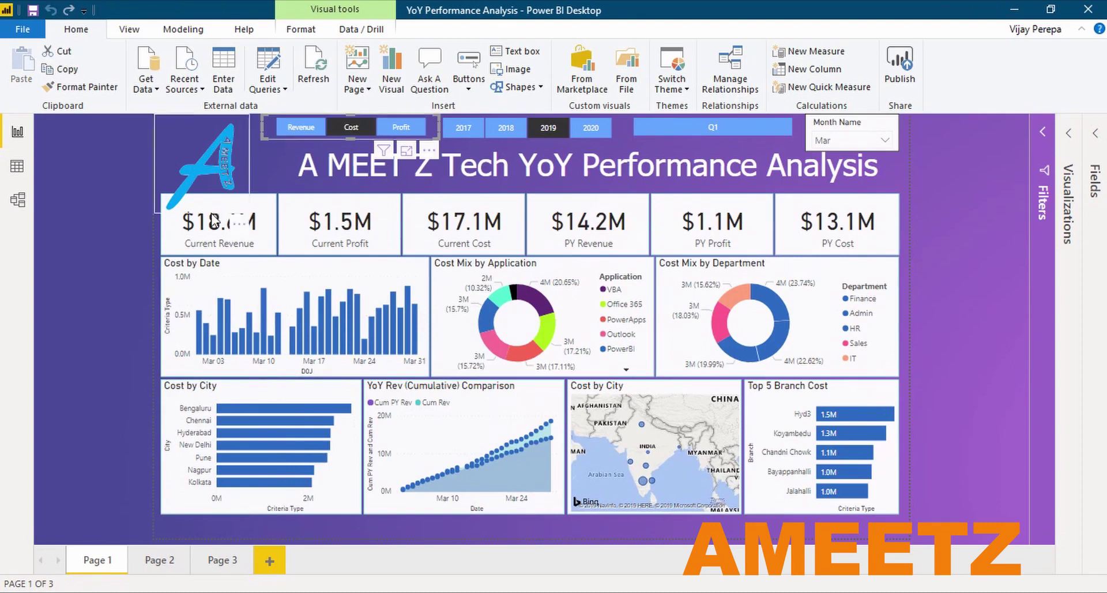
left_click(406, 128)
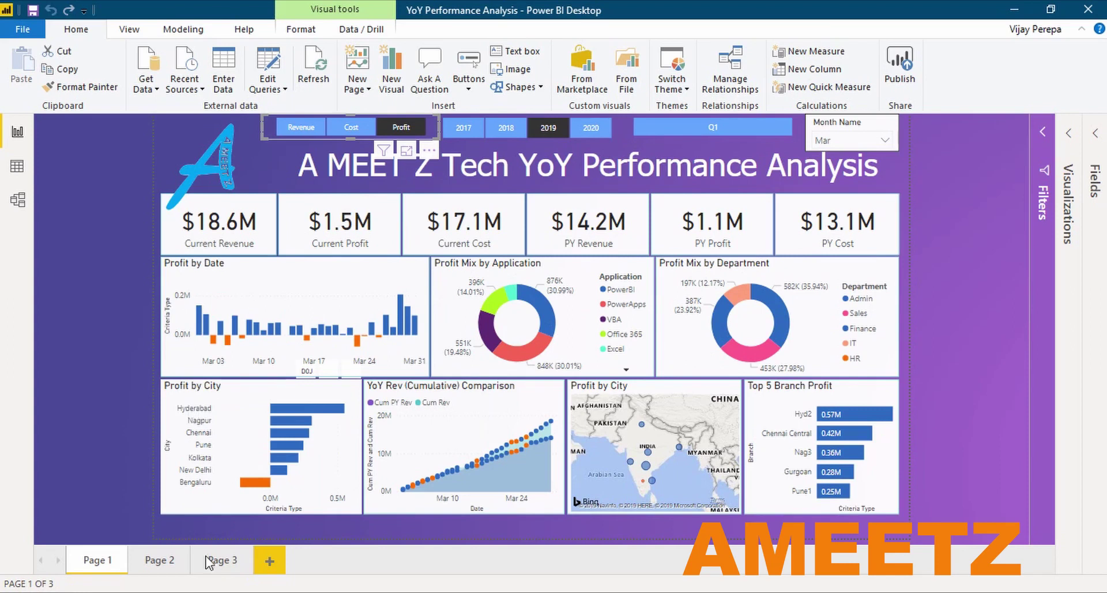
mouse_move(285, 462)
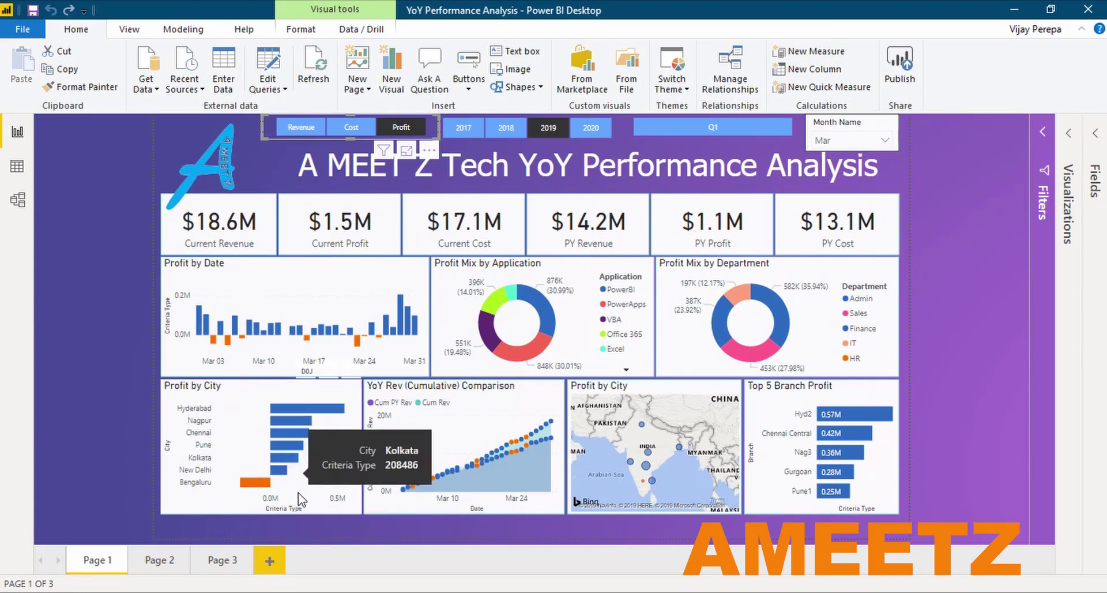